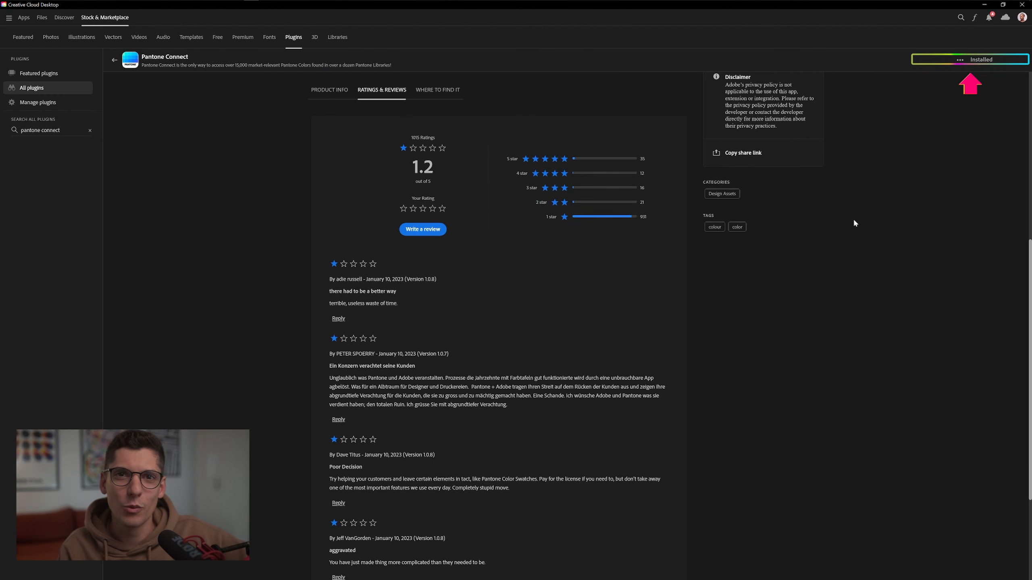
Read through the user reviews of the Pantone Connect plugin
scroll(610, 495, "down", 15)
scroll(603, 495, "down", 10)
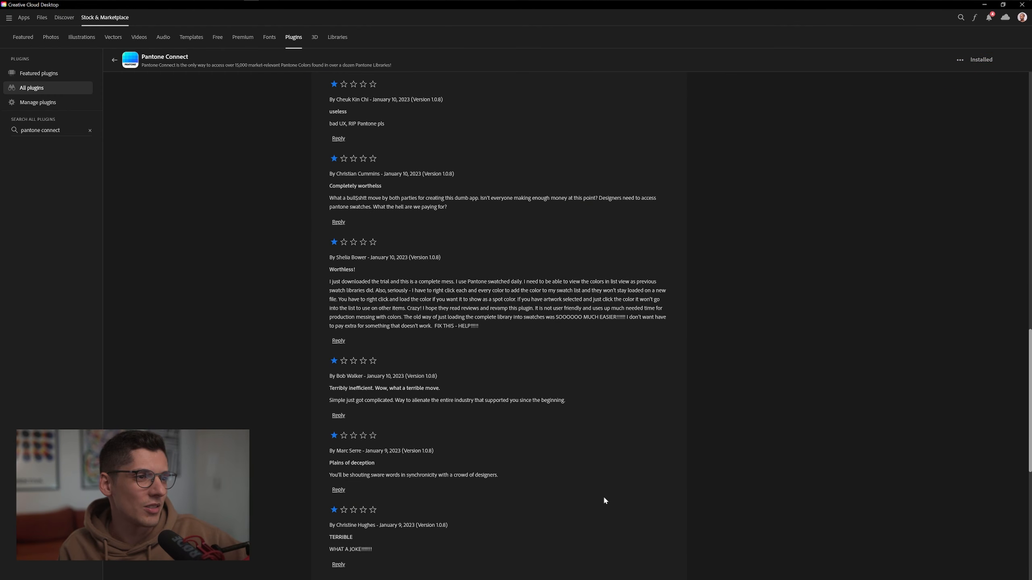
left_click(350, 520)
scroll(502, 515, "down", 8)
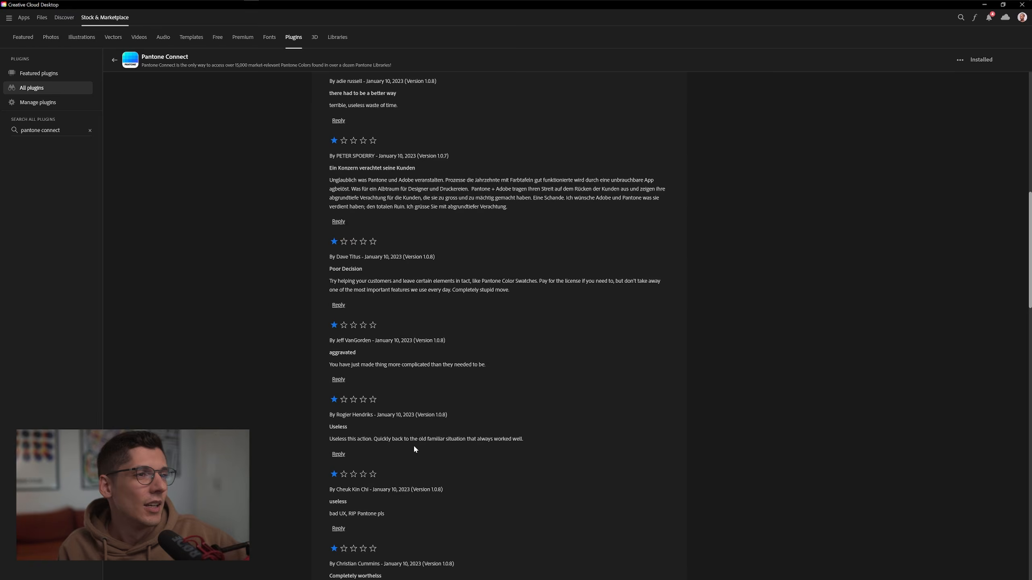
scroll(415, 449, "up", 20)
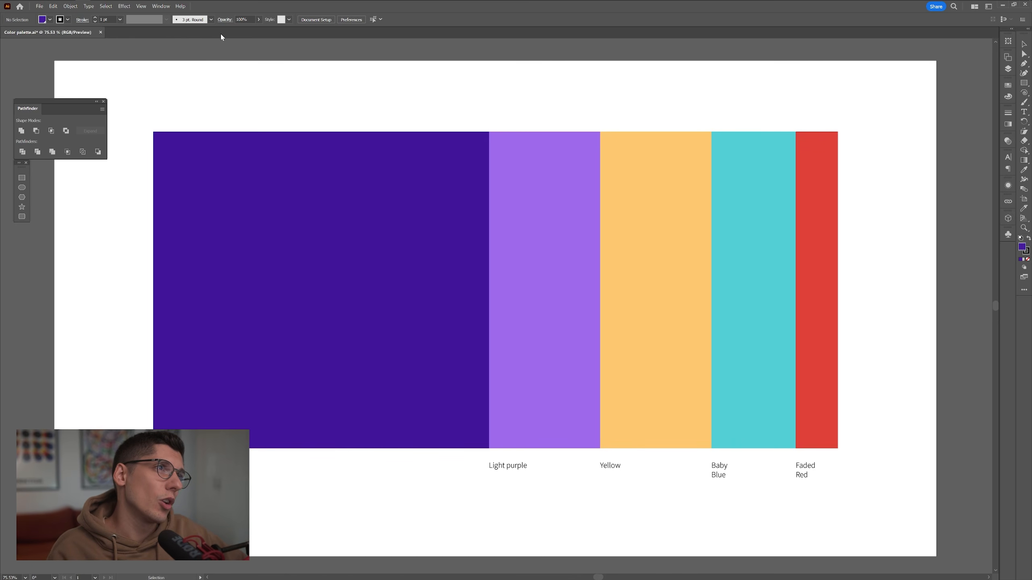
In Illustrator, open the Pantone Connect extension, switch it to the Extract color tool and move its panel aside
left_click(161, 6)
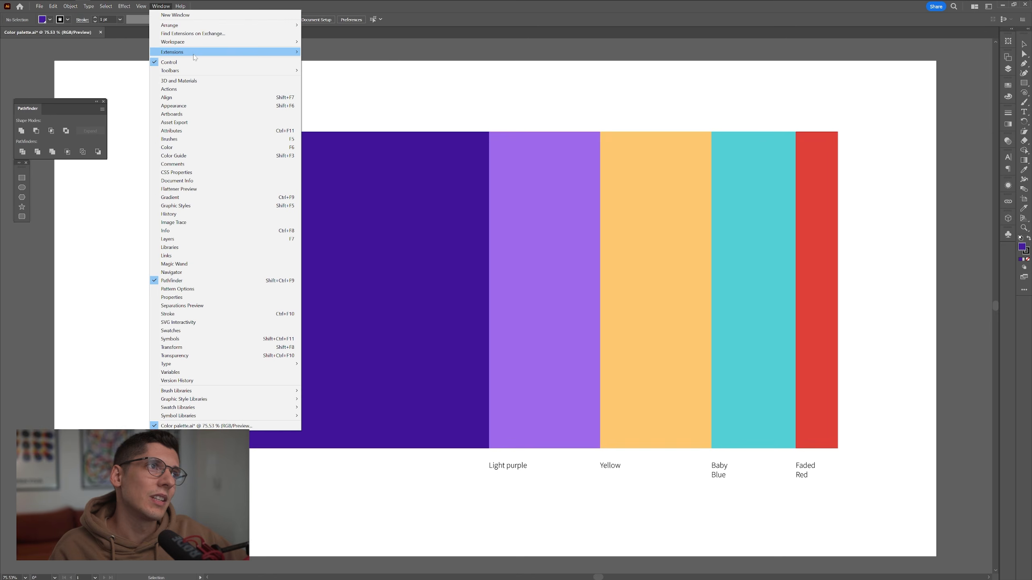
mouse_move(203, 52)
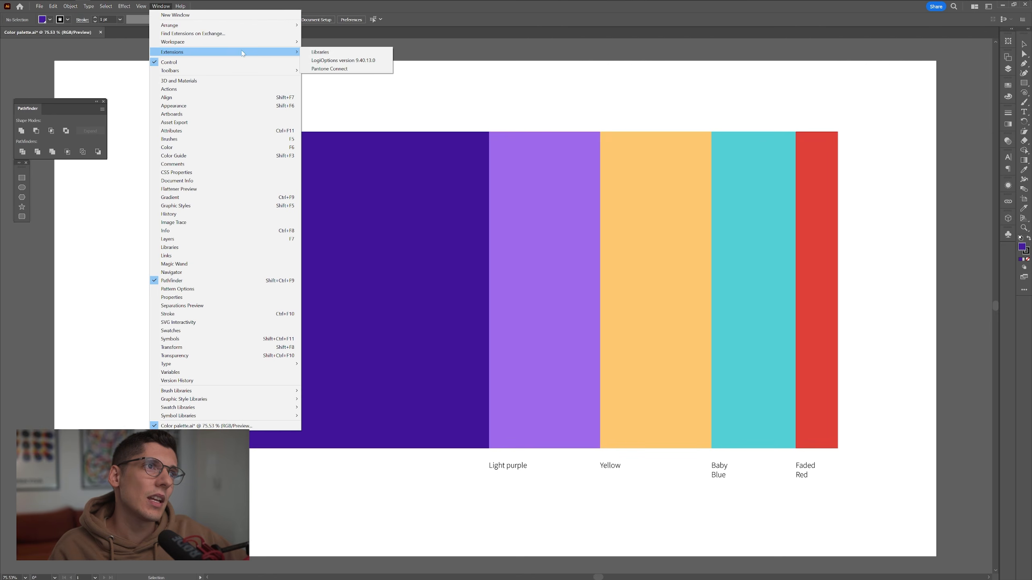
left_click(340, 69)
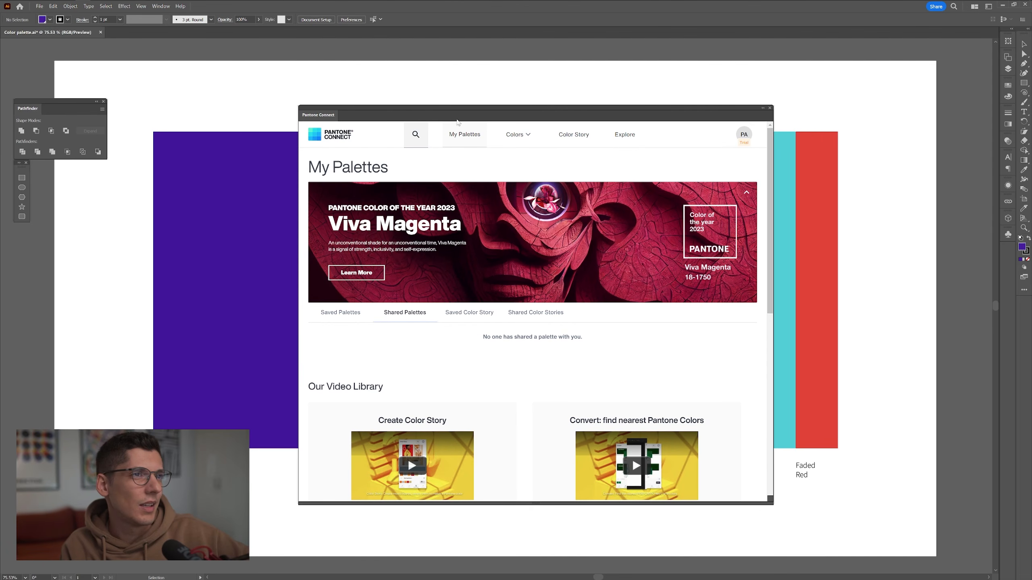
left_click_drag(453, 108, 476, 102)
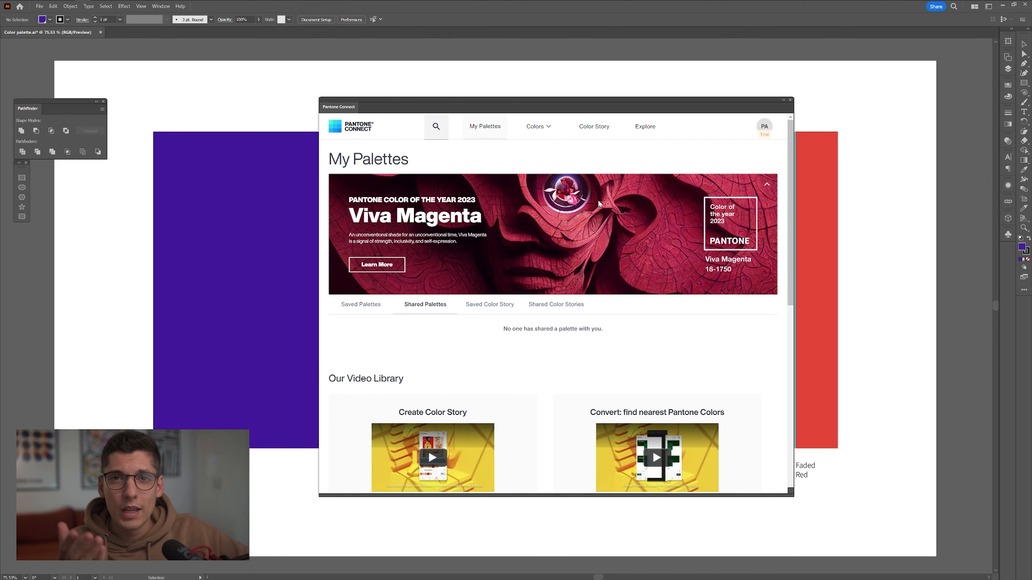
left_click(545, 132)
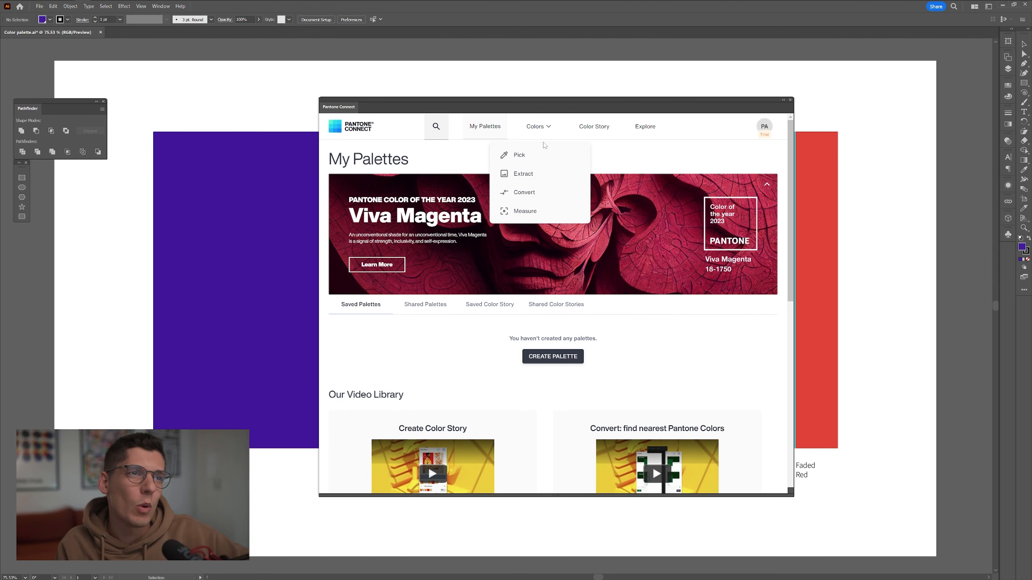
left_click(528, 175)
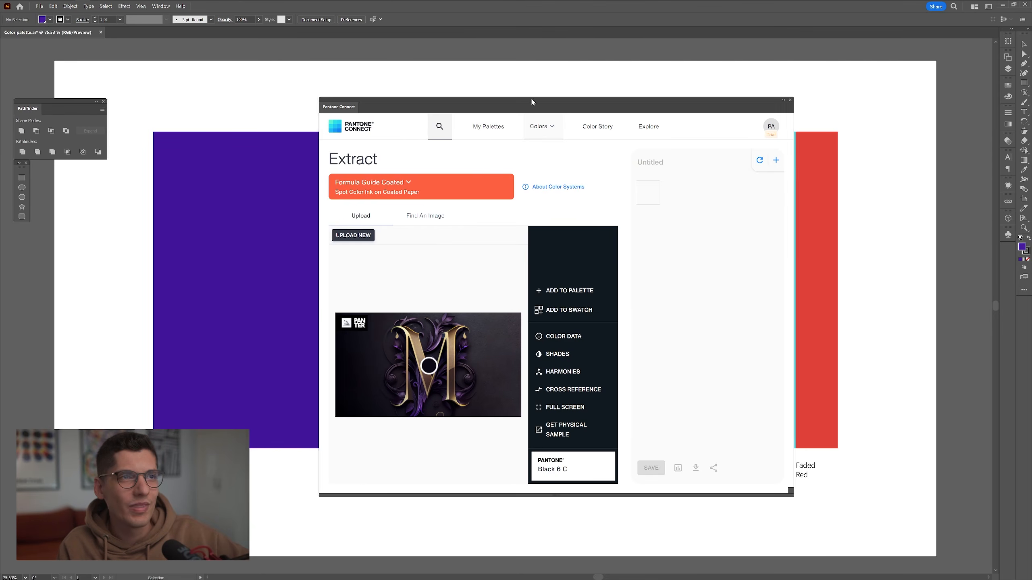
left_click_drag(531, 99, 650, 105)
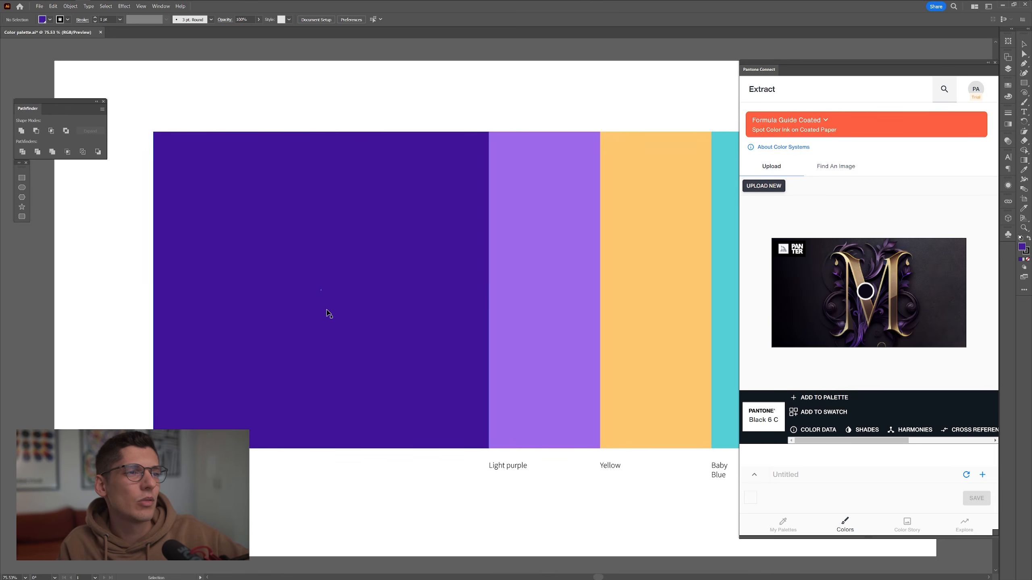
left_click(332, 316)
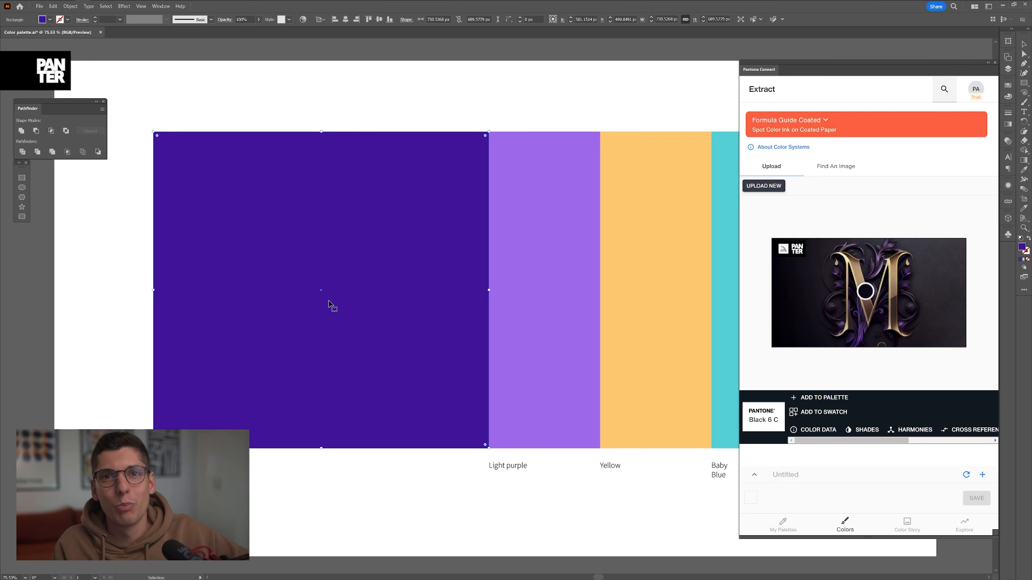
left_click(40, 6)
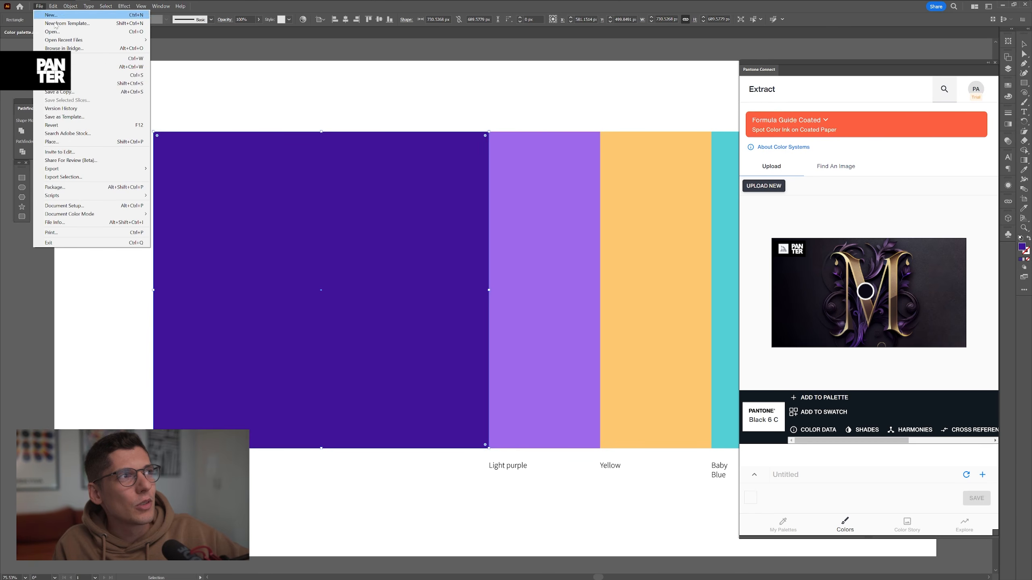
mouse_move(101, 168)
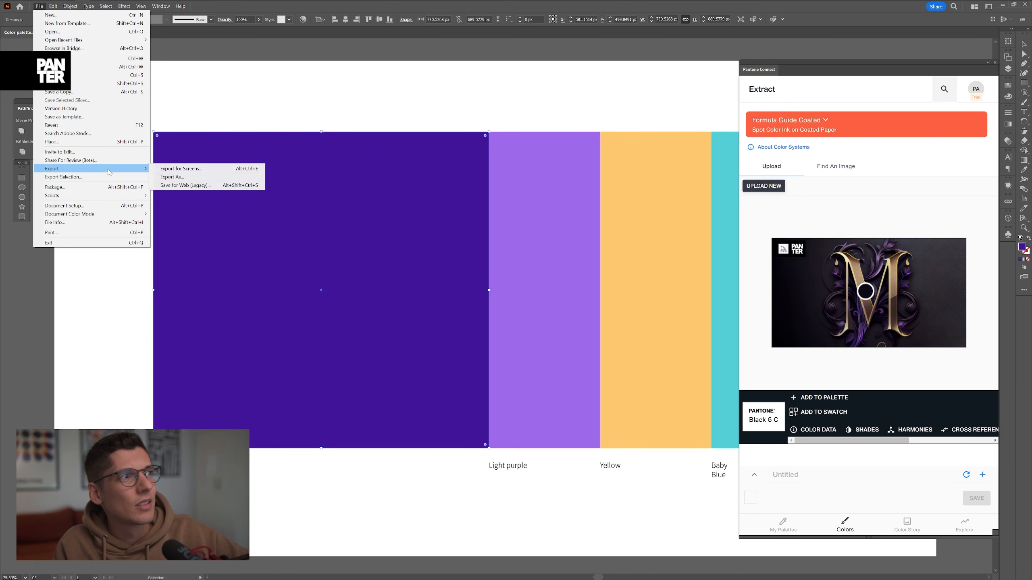
left_click(190, 179)
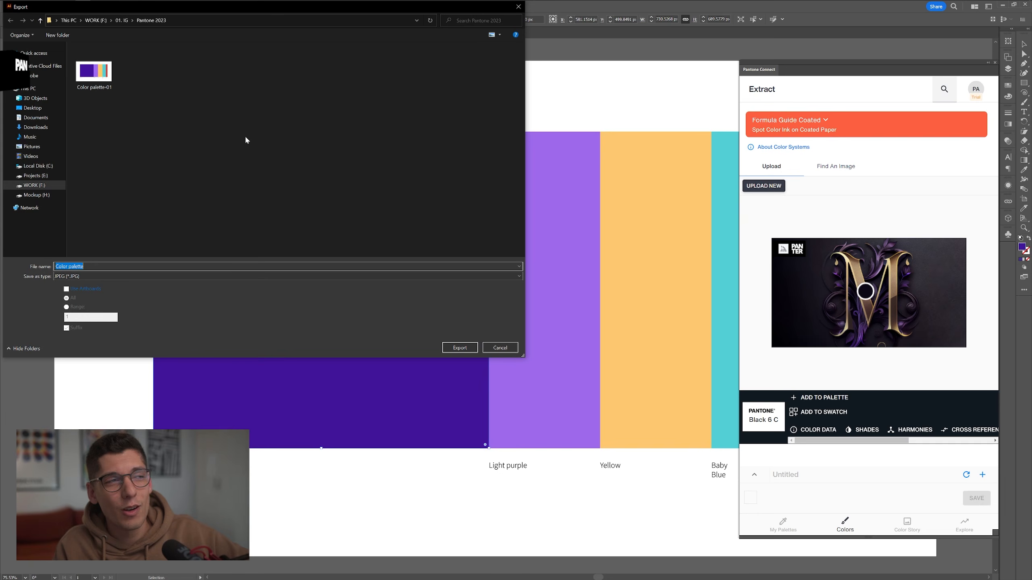
left_click(186, 205)
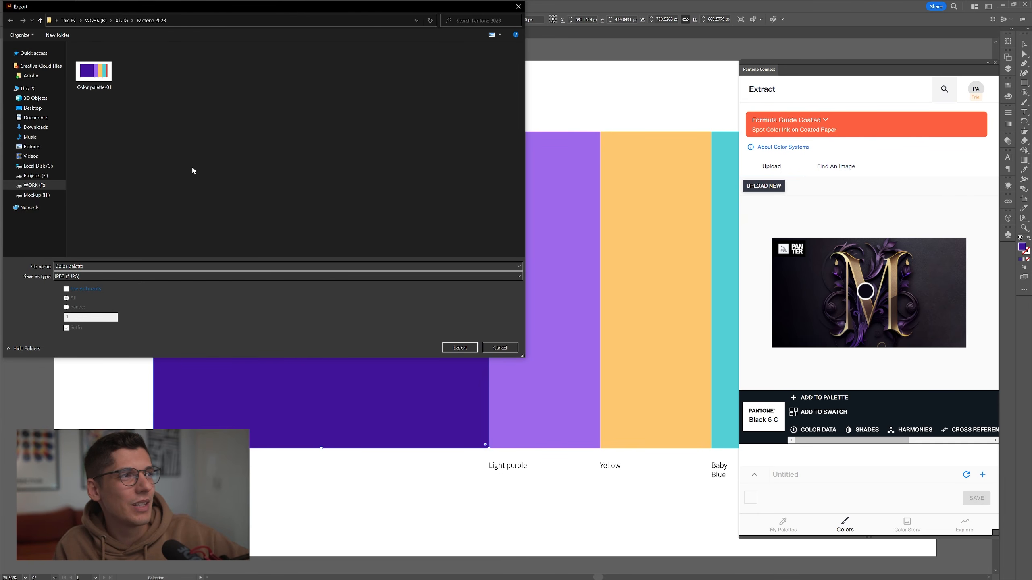
left_click(505, 350)
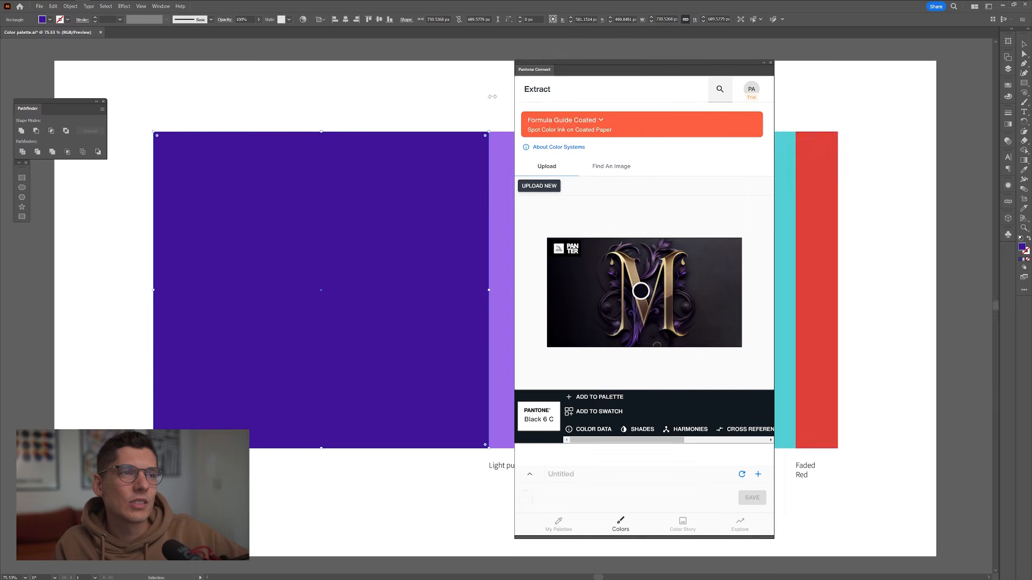
Widen the Pantone Connect panel's layout by repositioning it, and upload the Color palette-01 image for color extraction
left_click_drag(585, 66, 405, 60)
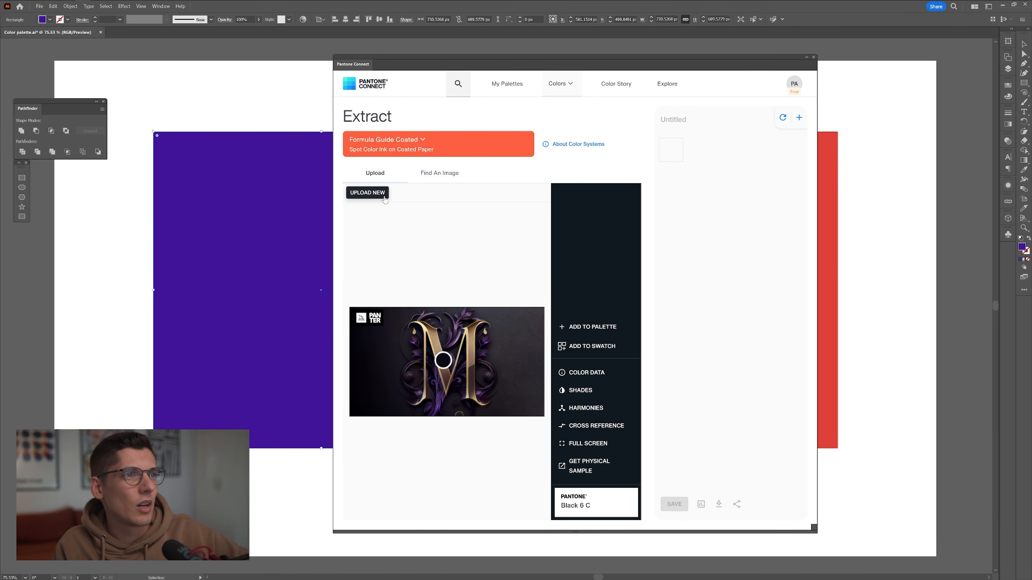
left_click(370, 193)
double_click(434, 148)
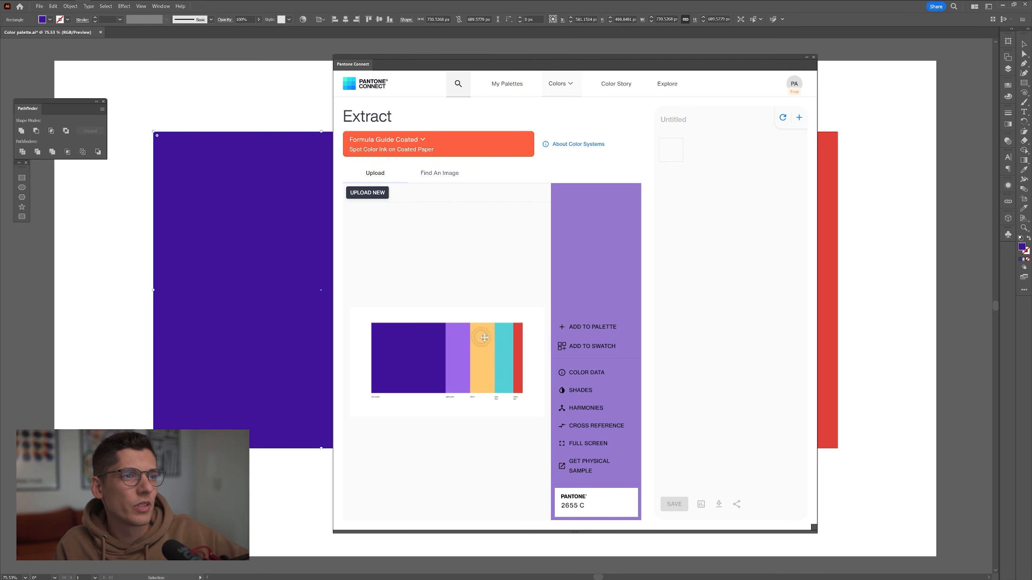
Sample the dark purple and light purple bars of the uploaded image and add PANTONE 2091 C and 2655 C to the palette
left_click(411, 346)
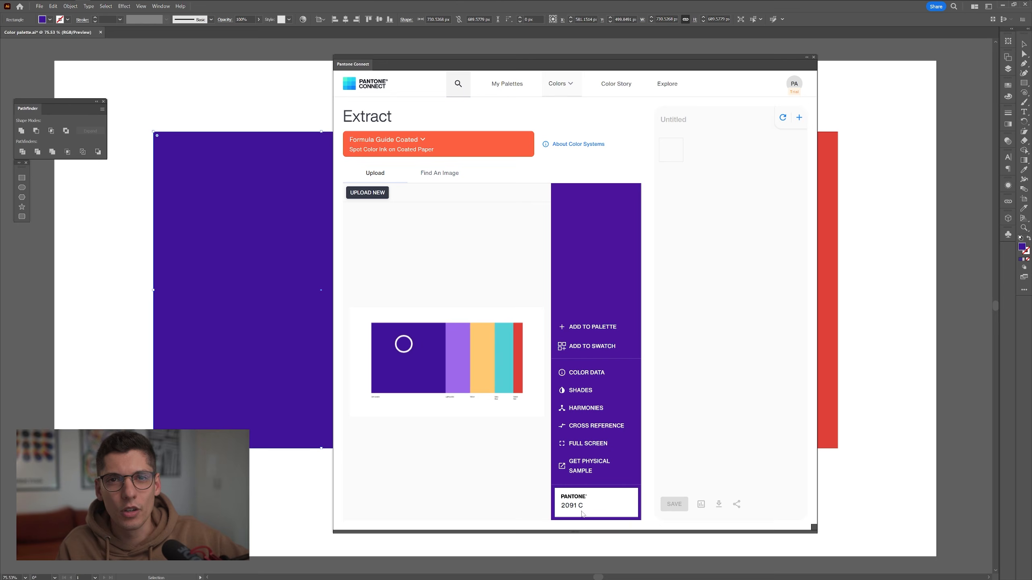
left_click(605, 331)
left_click(455, 346)
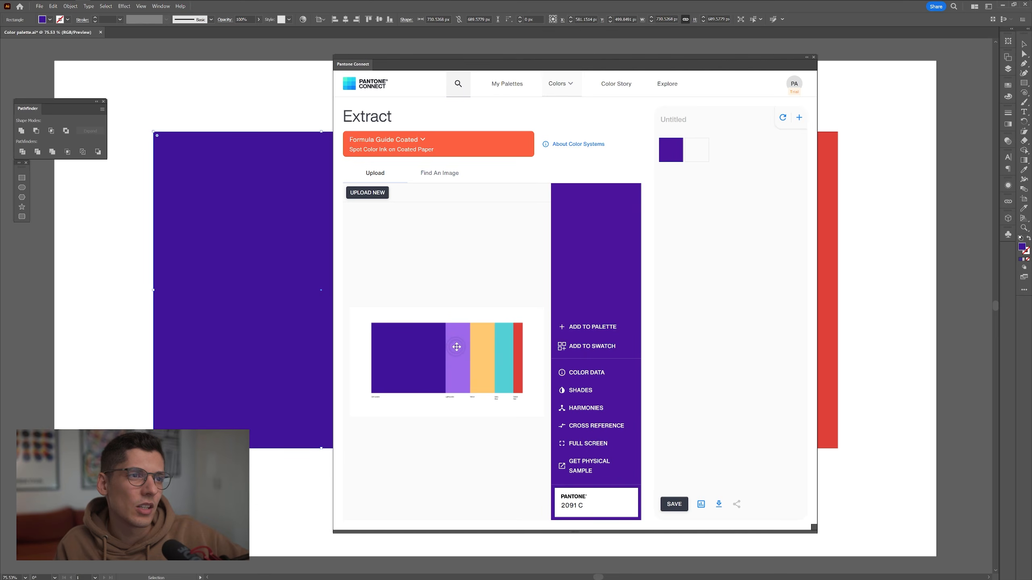
left_click(590, 330)
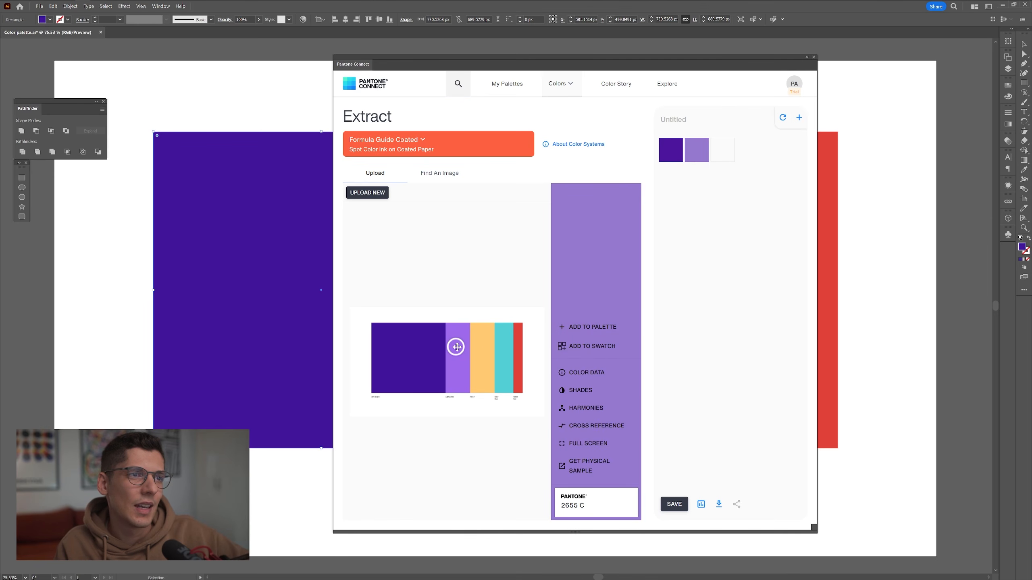
Sample the yellow, baby blue and red bars of the uploaded image and add their matching Pantone colors to the palette
left_click(482, 347)
left_click(597, 328)
left_click(504, 346)
left_click(597, 328)
left_click(518, 348)
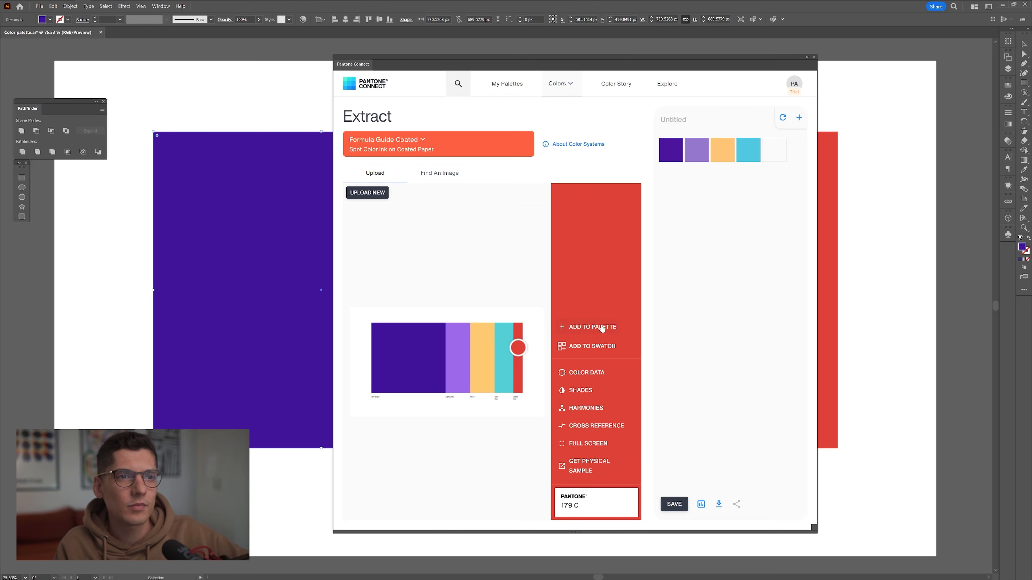
left_click(602, 329)
Name the untitled Pantone palette PAV01 and save it
left_click(755, 118)
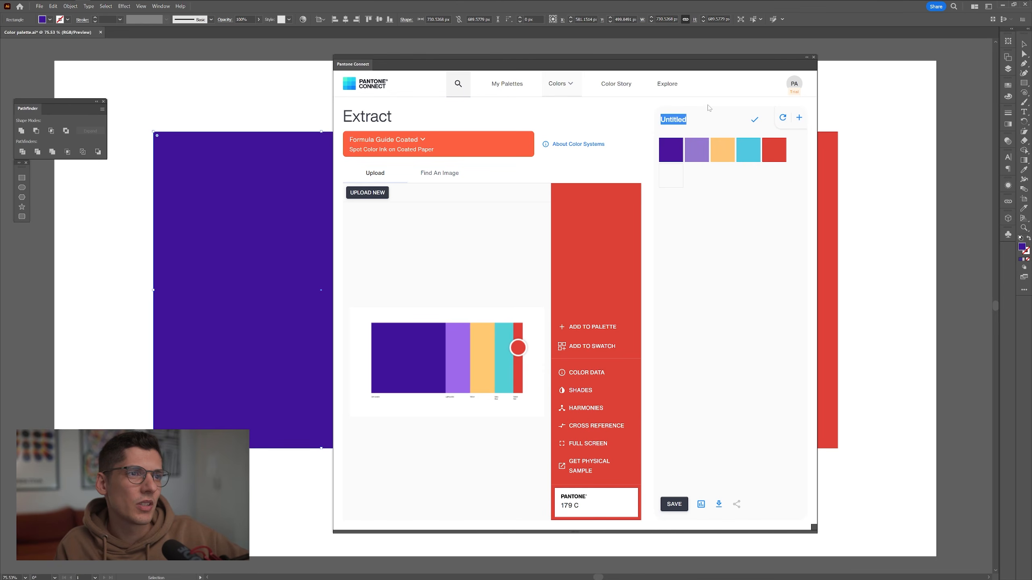
type("PAV01")
left_click(677, 504)
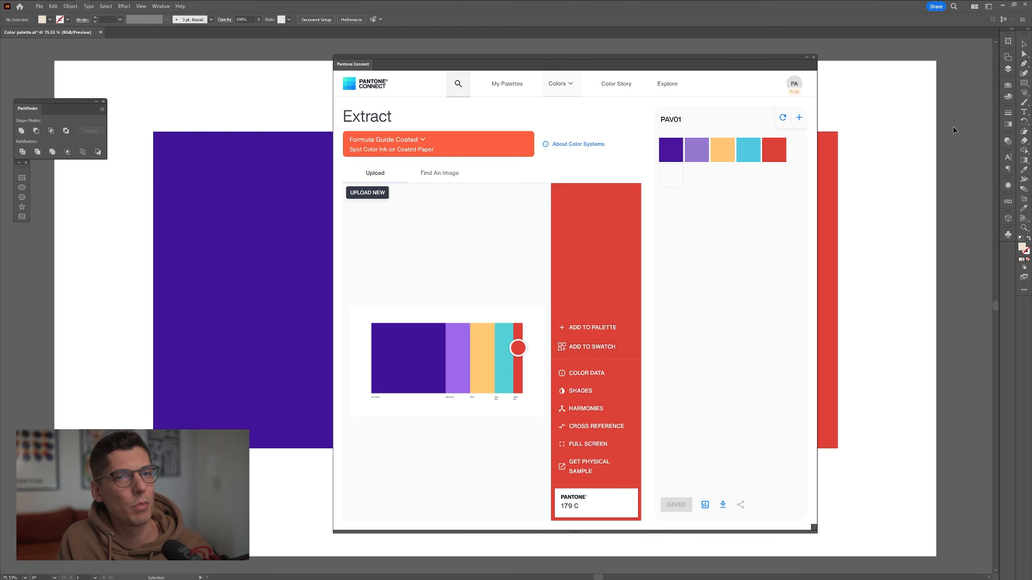
Add PANTONE 179 C to the document swatches and check its swatch options, accepting them as they are
left_click(1008, 86)
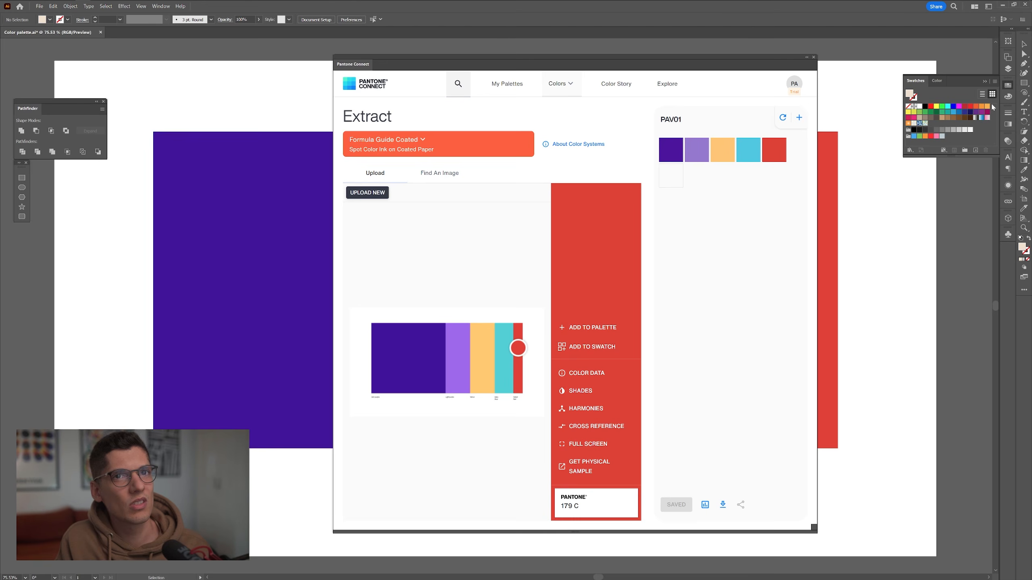
left_click(586, 350)
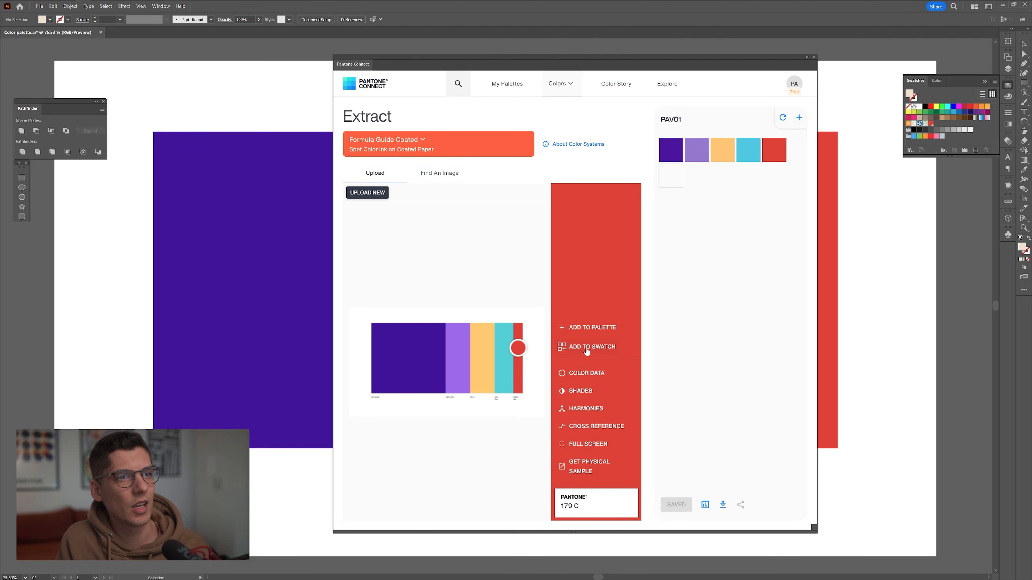
double_click(930, 126)
left_click_drag(650, 231, 629, 230)
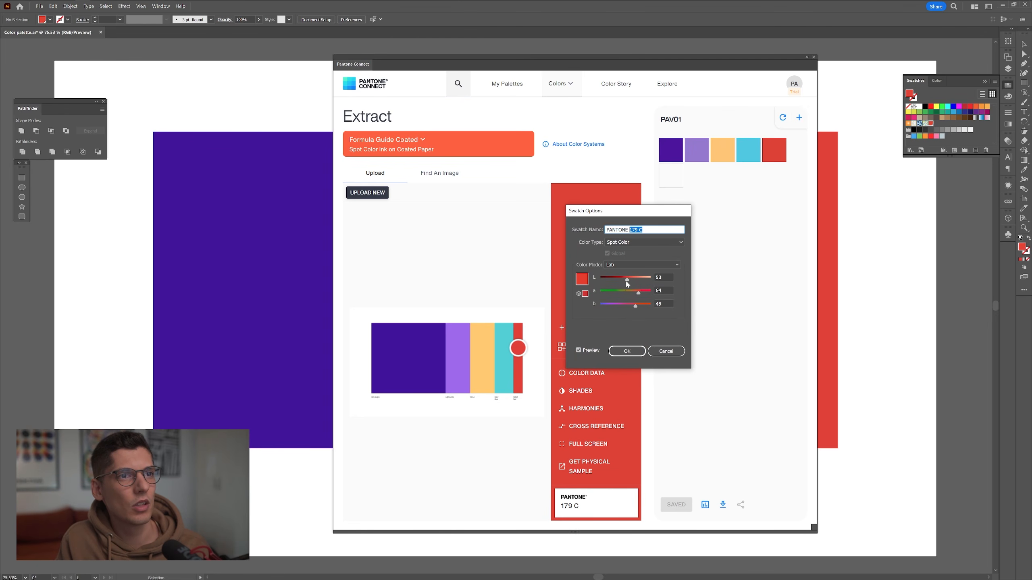
left_click(628, 352)
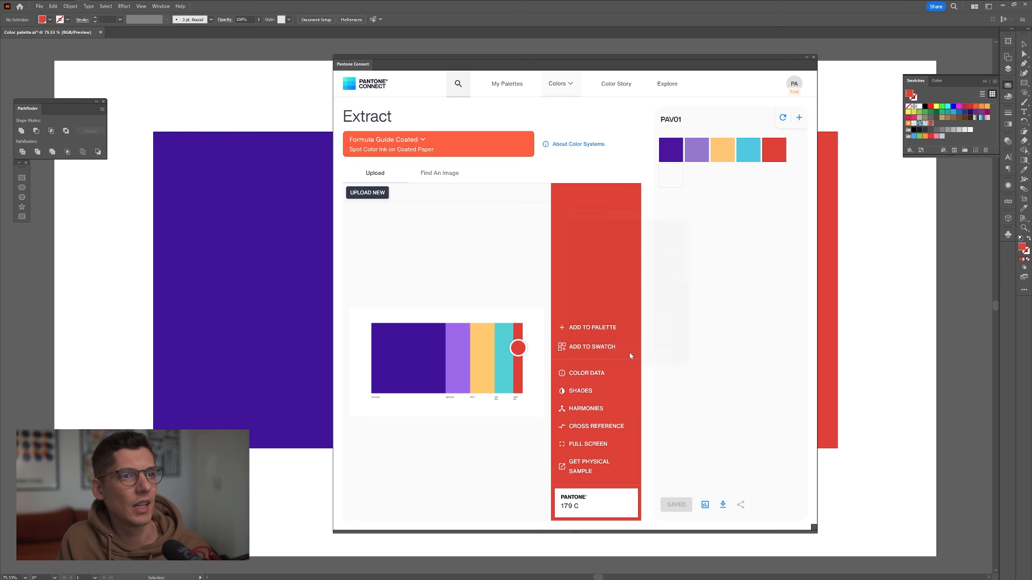
Open the analysis of the PAV01 palette and examine its luminance map at full size
left_click(705, 505)
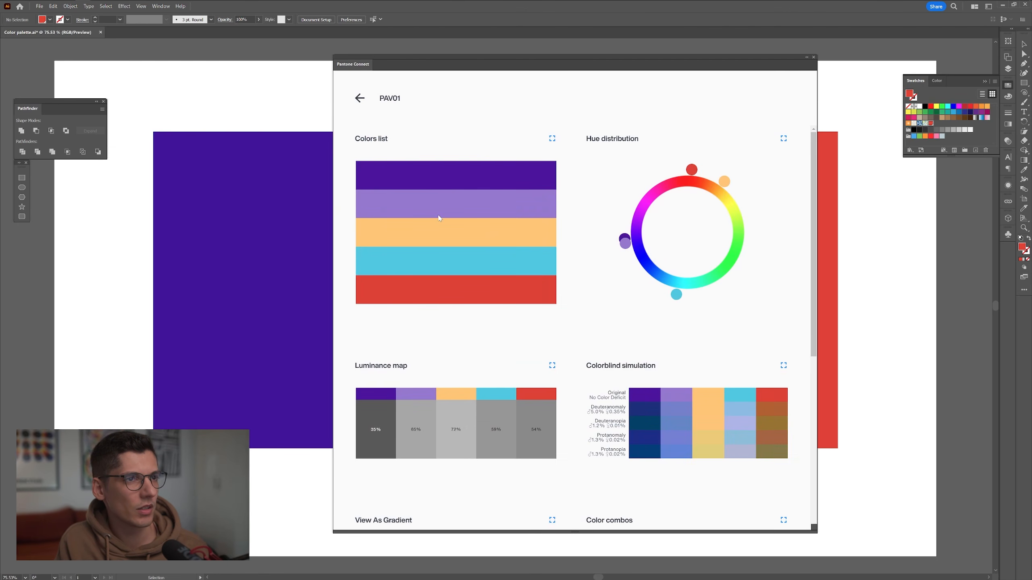
scroll(426, 290, "down", 3)
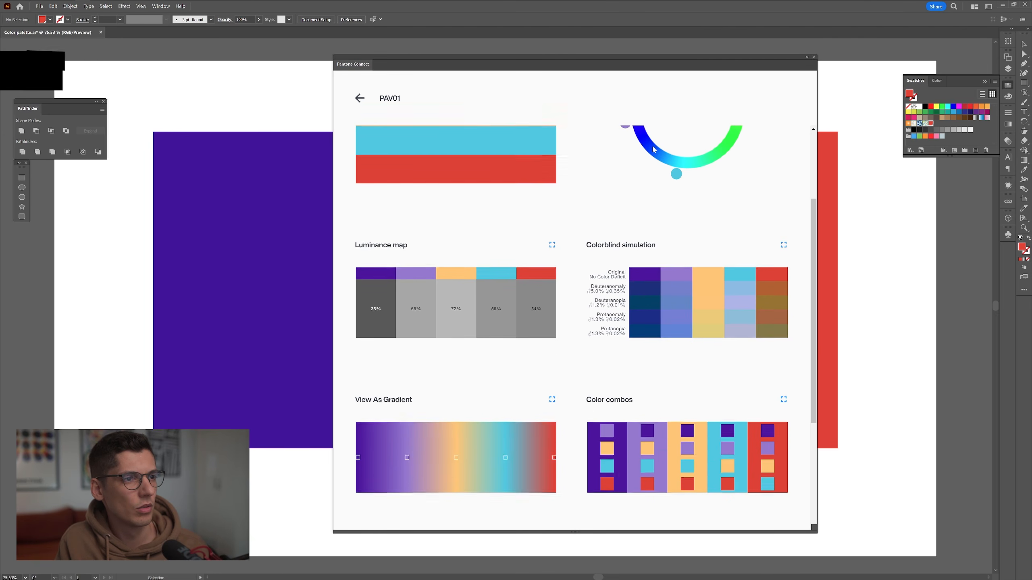
left_click(552, 245)
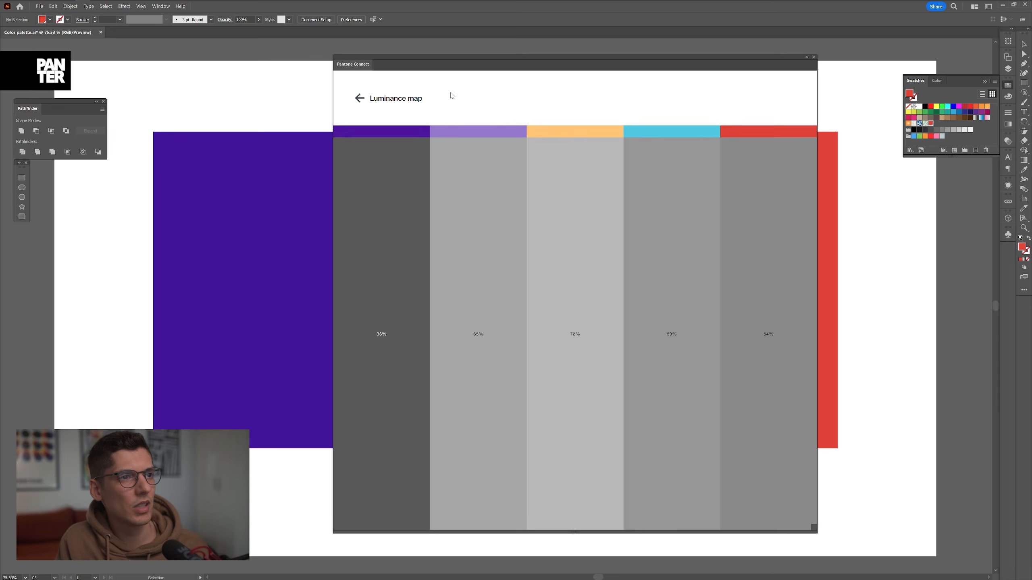
key("Escape")
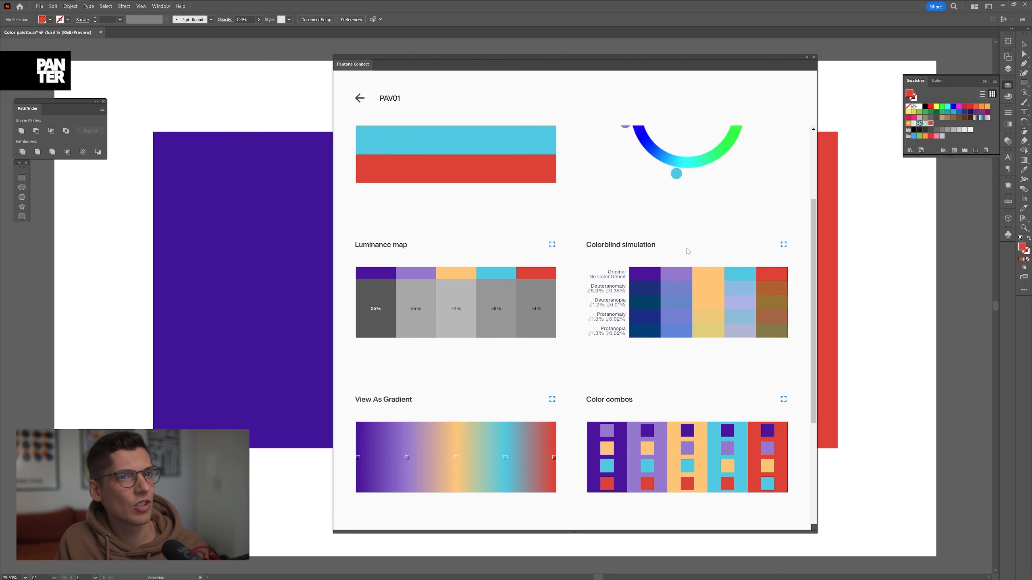
Examine the PAV01 palette's colorblind simulation and its gradient view at full size
left_click(784, 246)
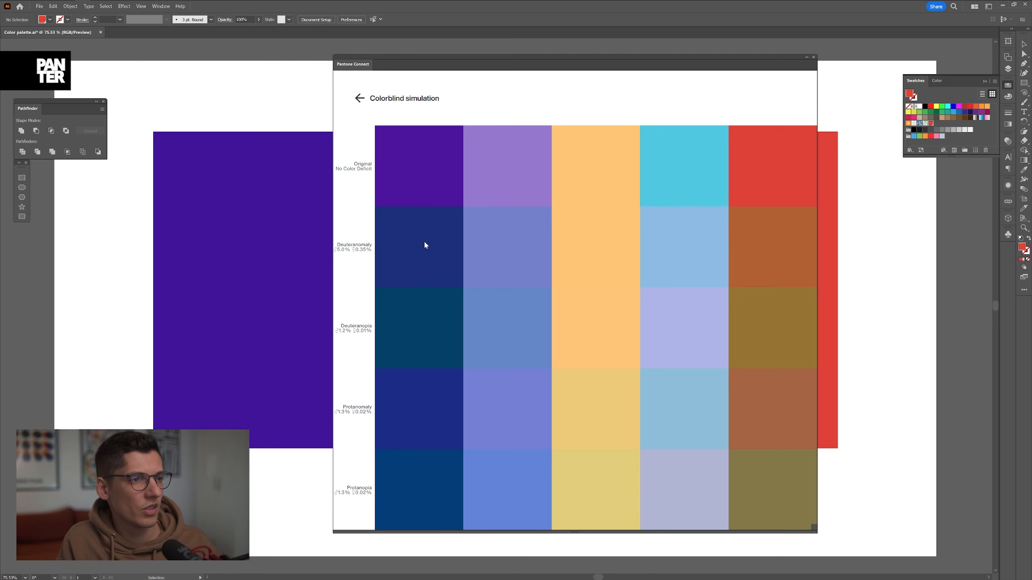
left_click(359, 98)
scroll(569, 322, "down", 3)
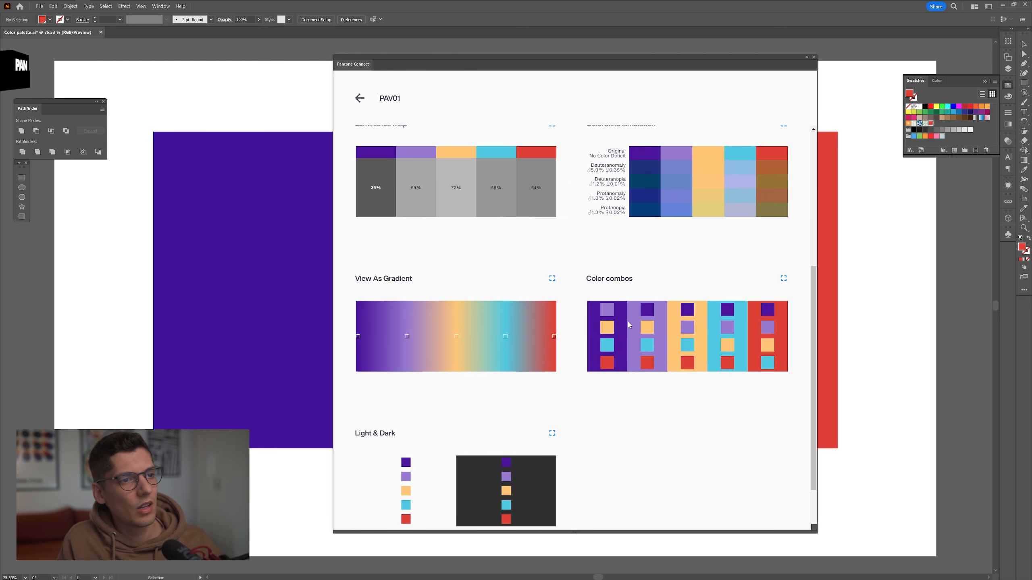
left_click(552, 280)
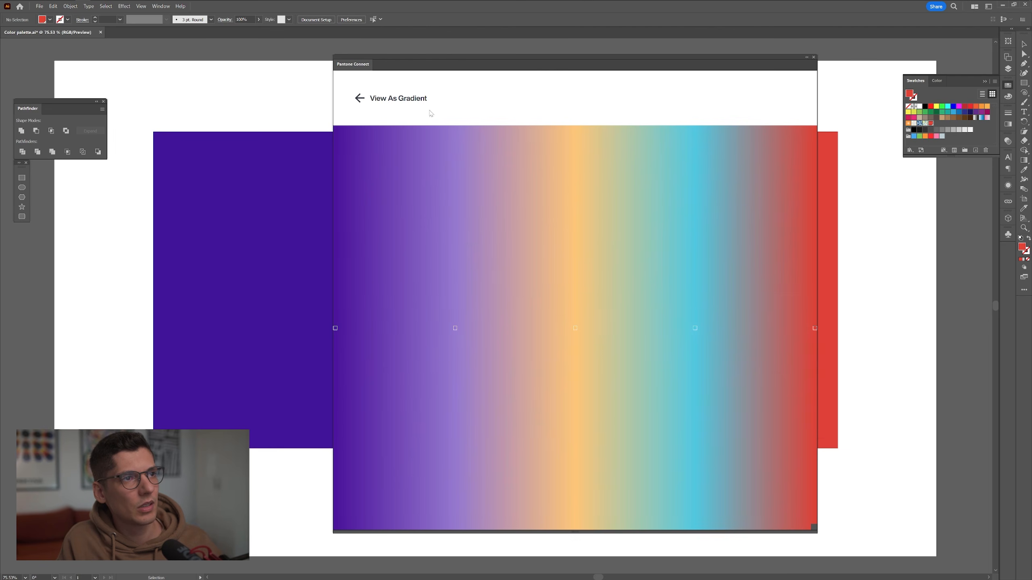
Examine the PAV01 palette's color combos and its Light & Dark view at full size, and return to the palette
left_click(360, 98)
left_click(783, 279)
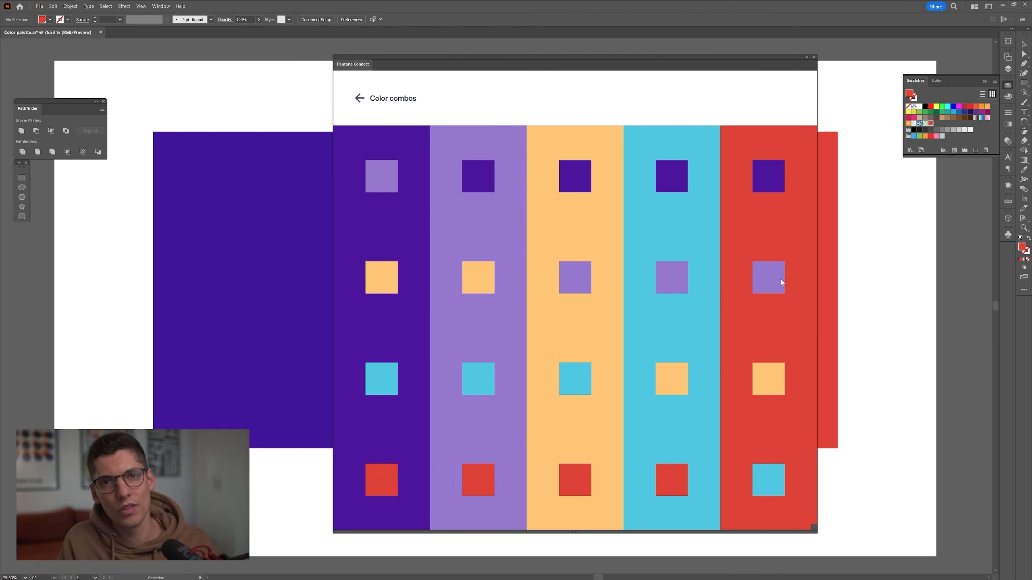
left_click(359, 99)
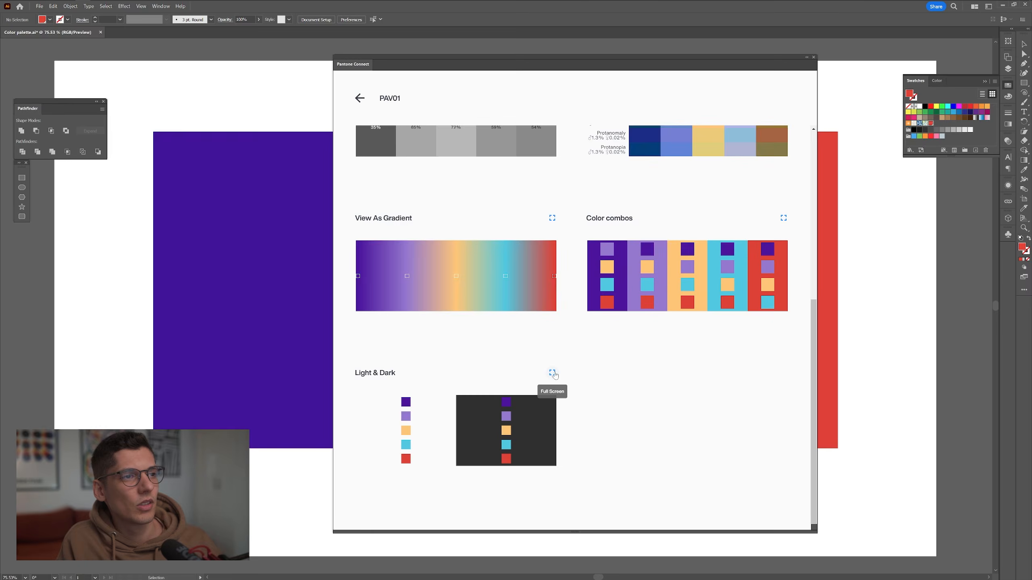
left_click(552, 373)
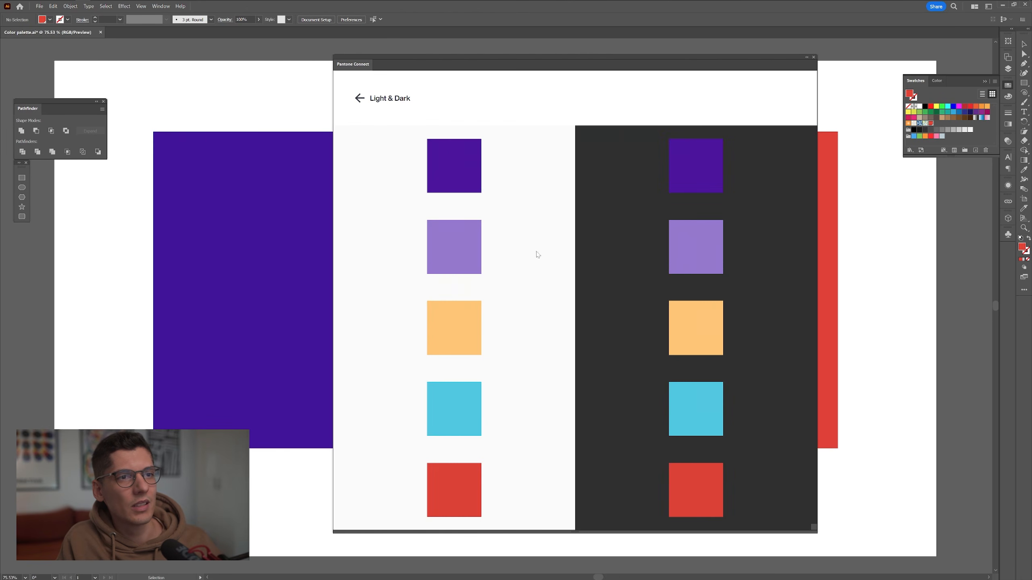
left_click(360, 99)
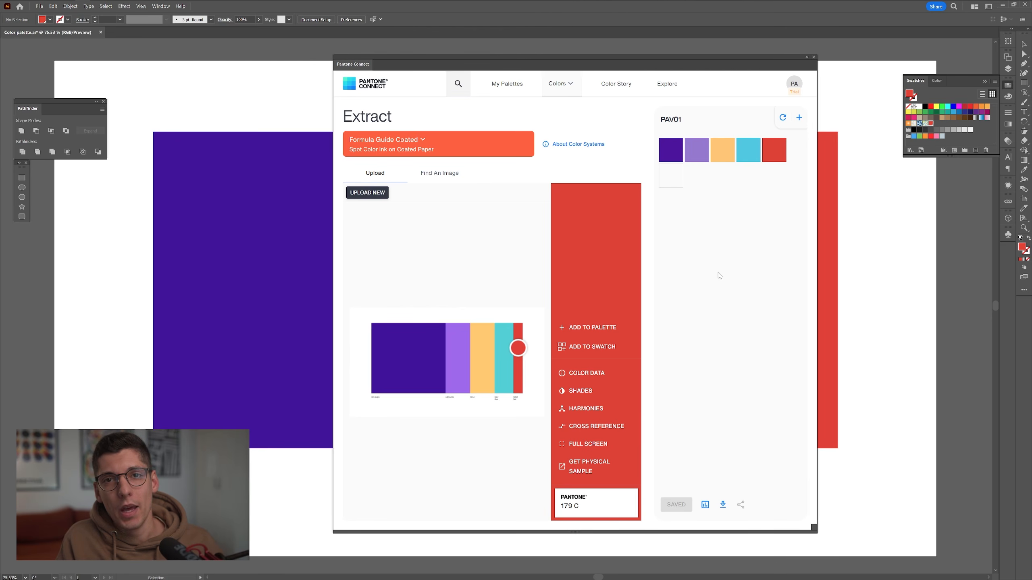
Download the PAV01 palette as an image in the large-purple-block template with horizontal bands and in the swatch-card template with RGB and HEX values, viewing each image
left_click(723, 505)
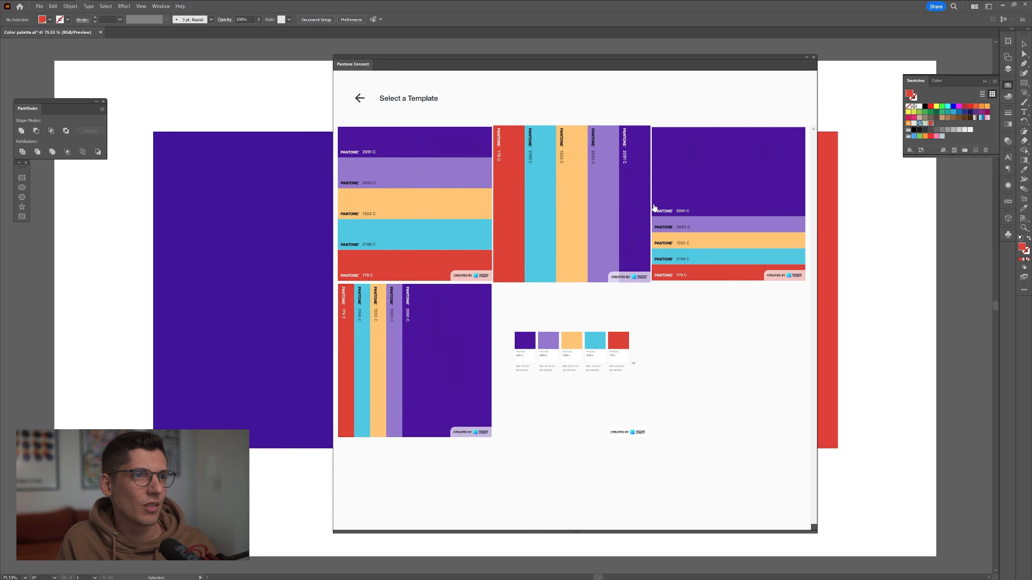
left_click(725, 206)
double_click(580, 110)
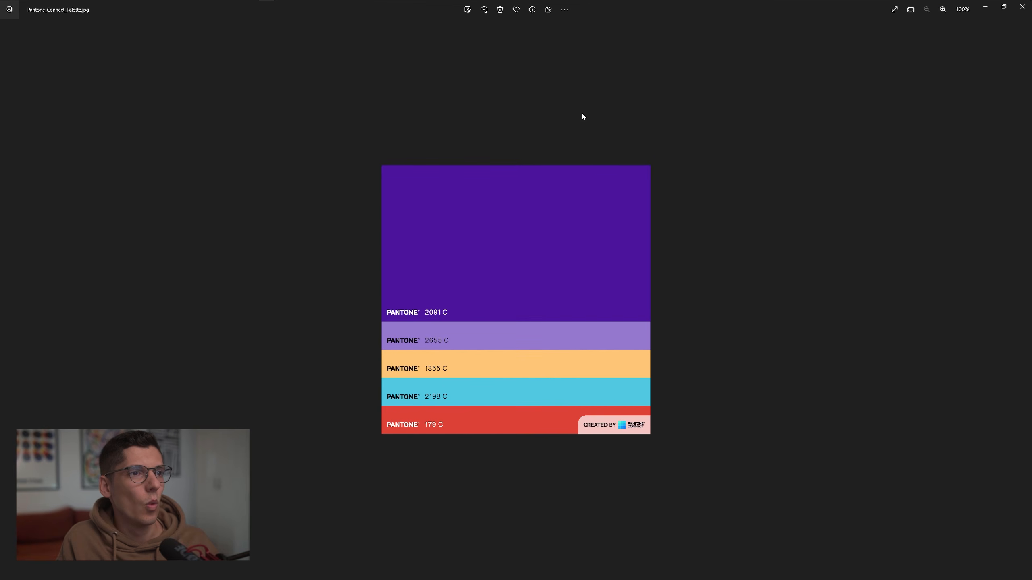
scroll(731, 411, "up", 1)
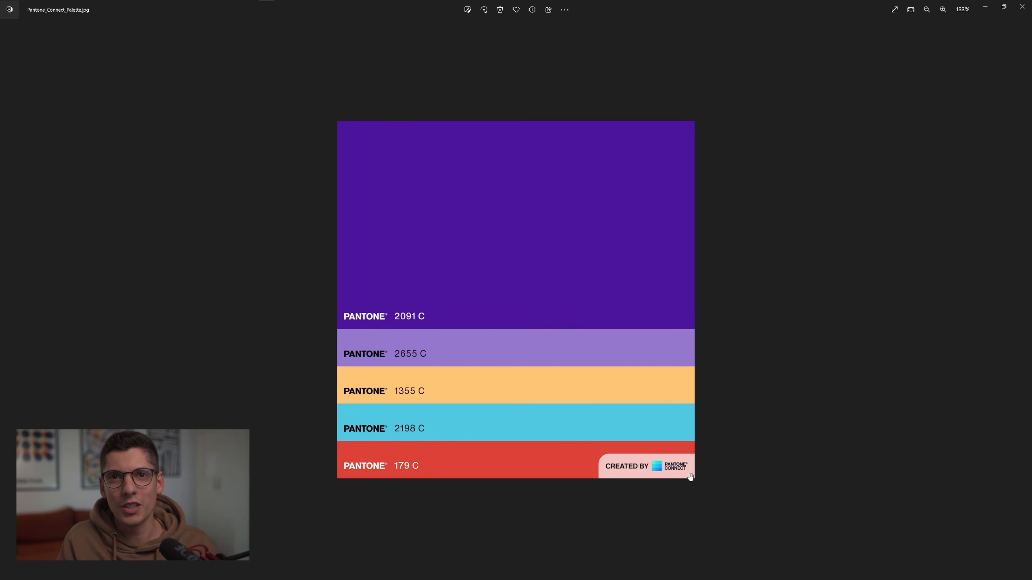
key("alt+F4")
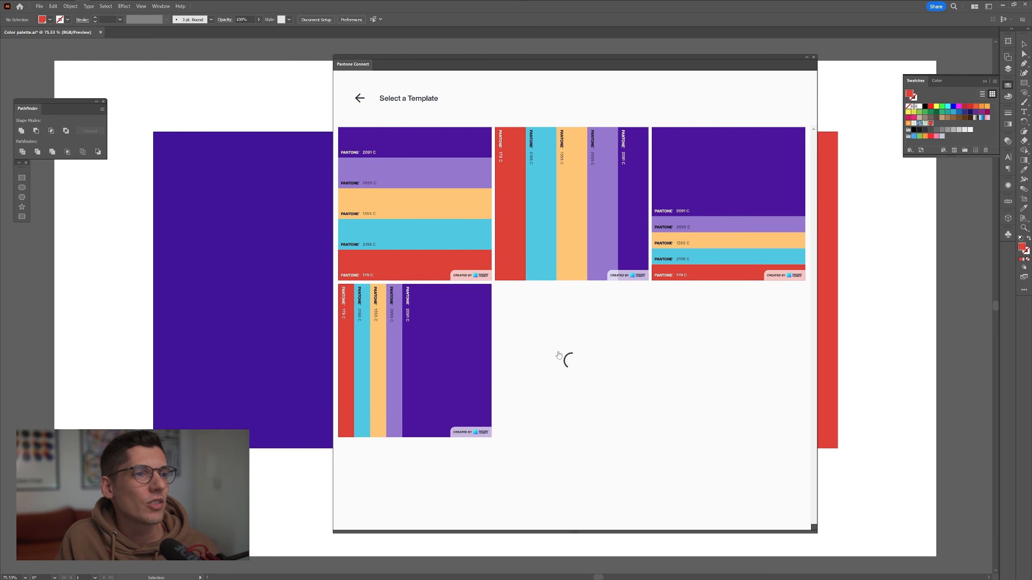
left_click(612, 365)
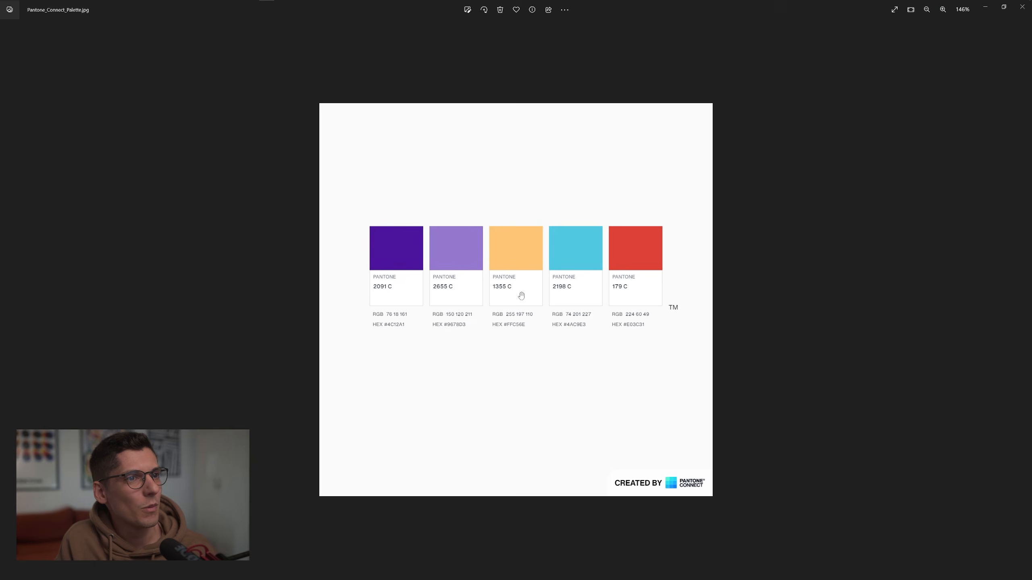
scroll(521, 296, "up", 1)
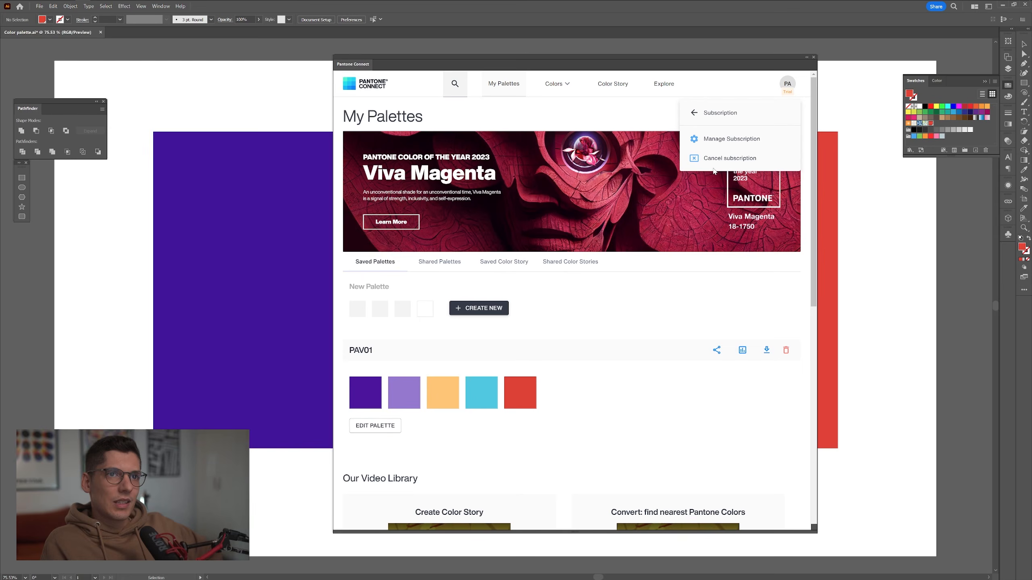
Start the Pantone Connect subscription cancellation, giving Technical issues/bugs, Too expensive for my budget and Not worth the cost as reasons
left_click(719, 160)
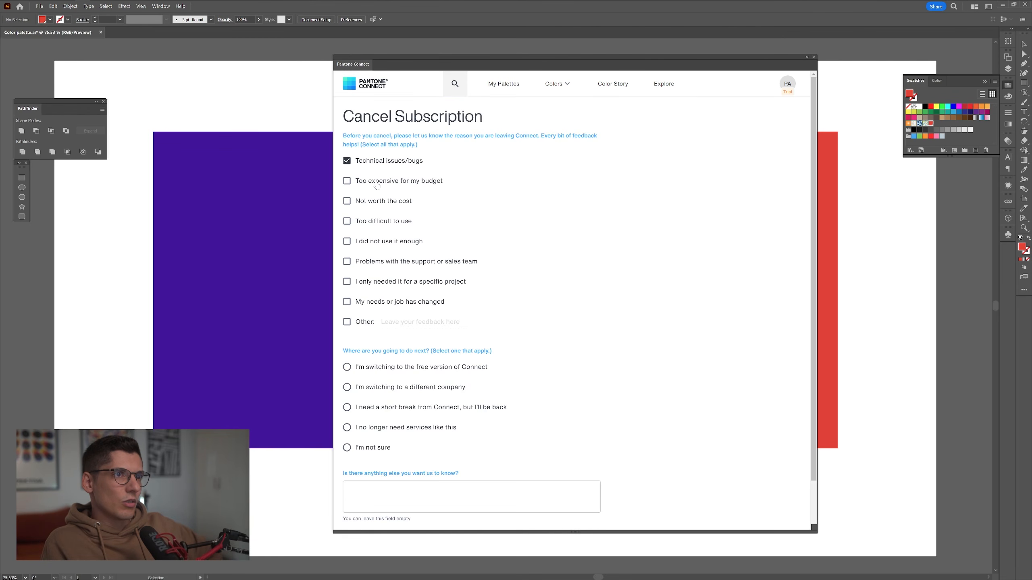
left_click(400, 202)
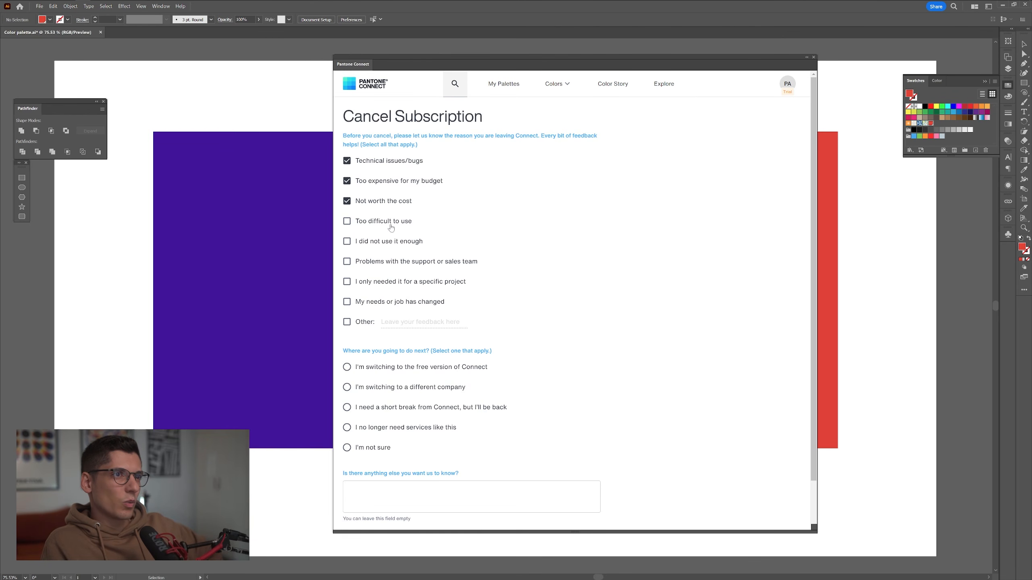